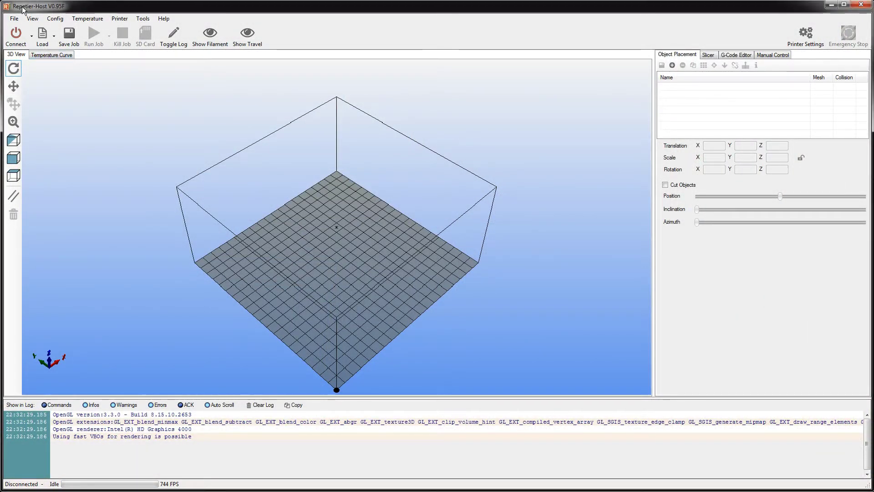
- Display the temperature curve graph and connect to the printer
click(47, 56)
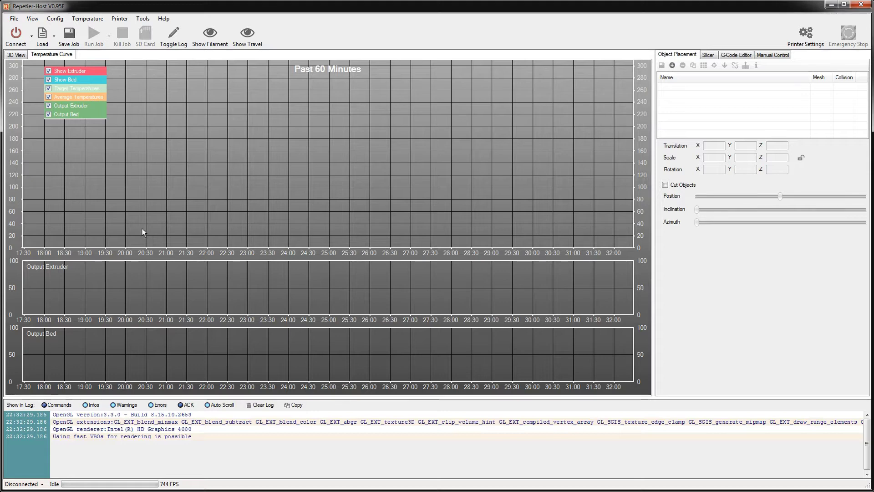
click(16, 35)
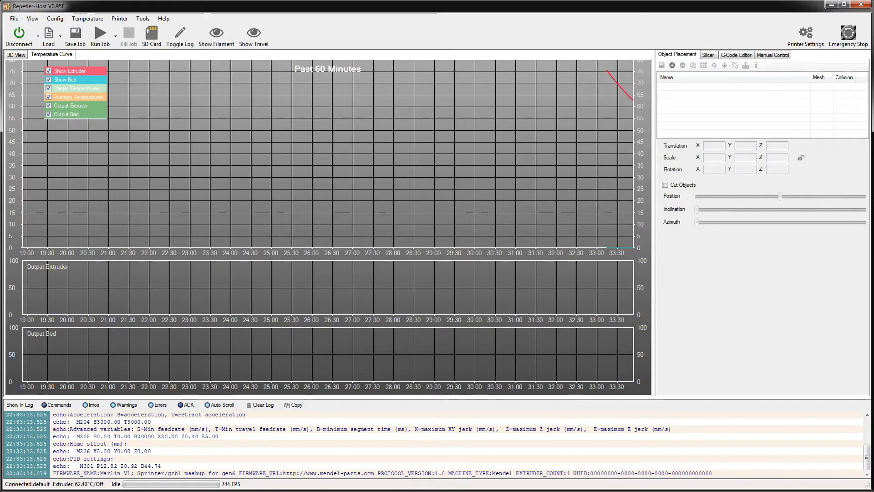
- Switch to the Marlin sketch in Arduino and examine the Ultimaker DEFAULT_Kp, DEFAULT_Ki and DEFAULT_Kd lines in Configuration.h
key(alt+Tab)
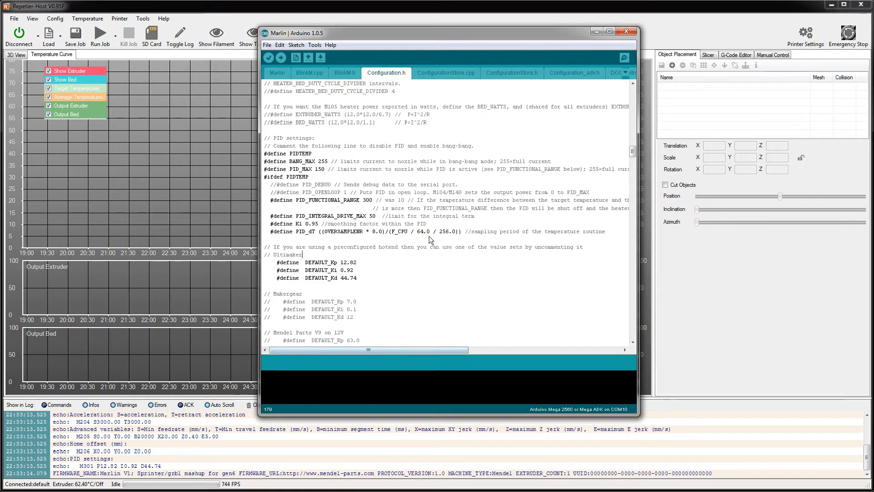
scroll(430, 239, up, 5)
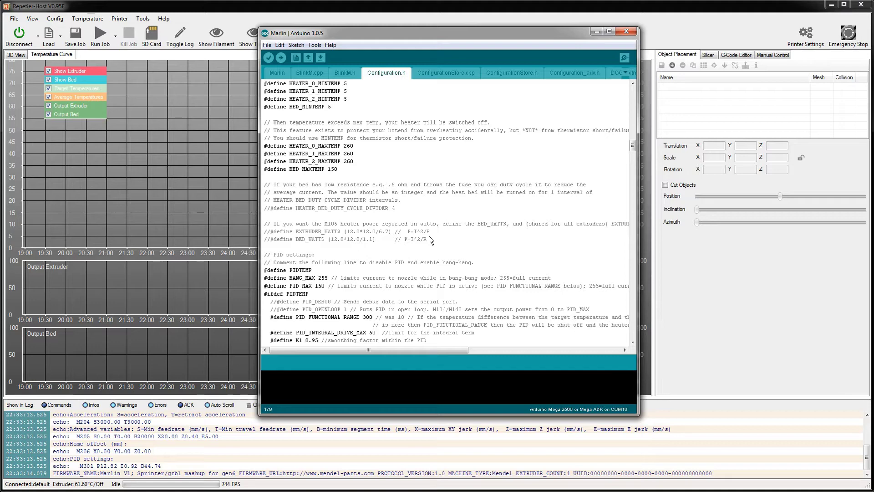
scroll(429, 237, down, 6)
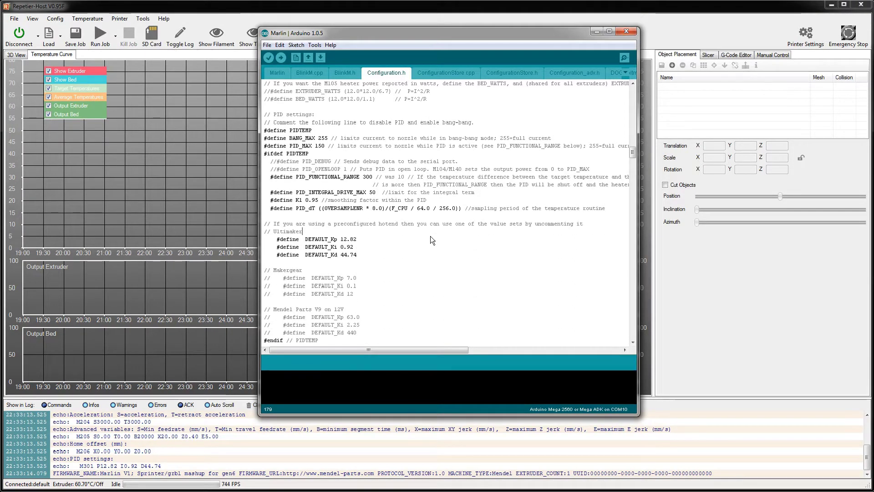
click(430, 235)
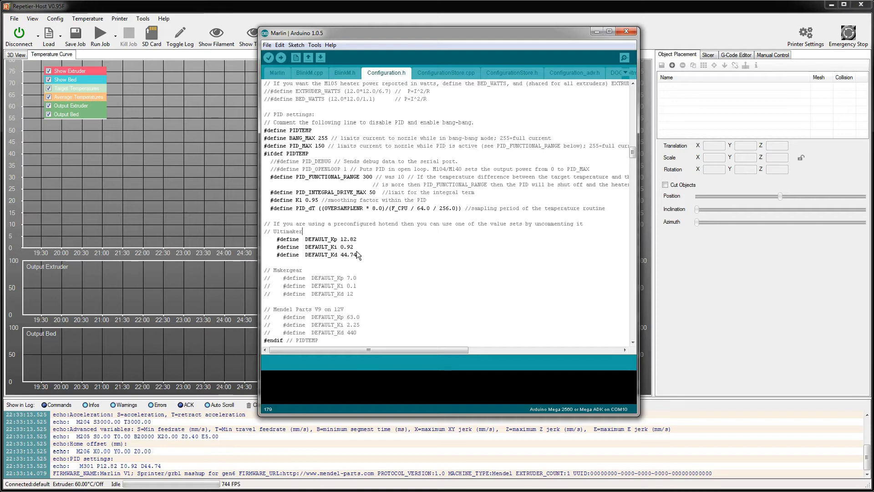
drag(358, 239, 344, 240)
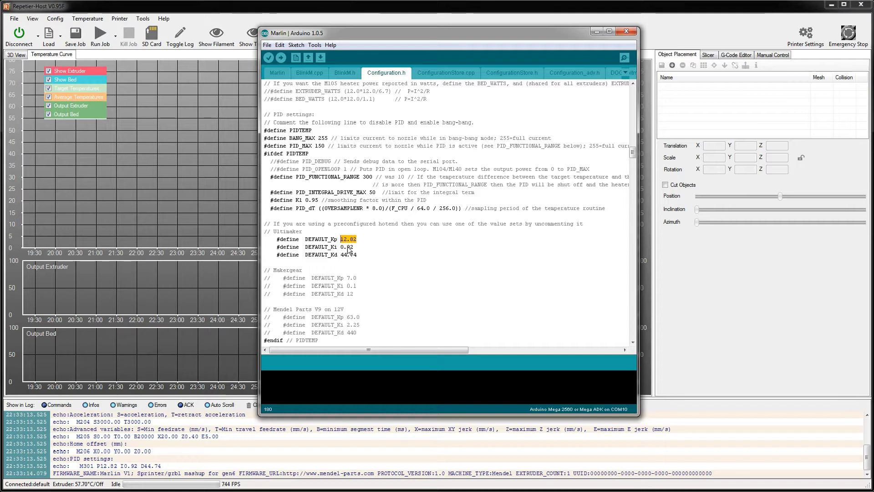
drag(341, 248, 354, 247)
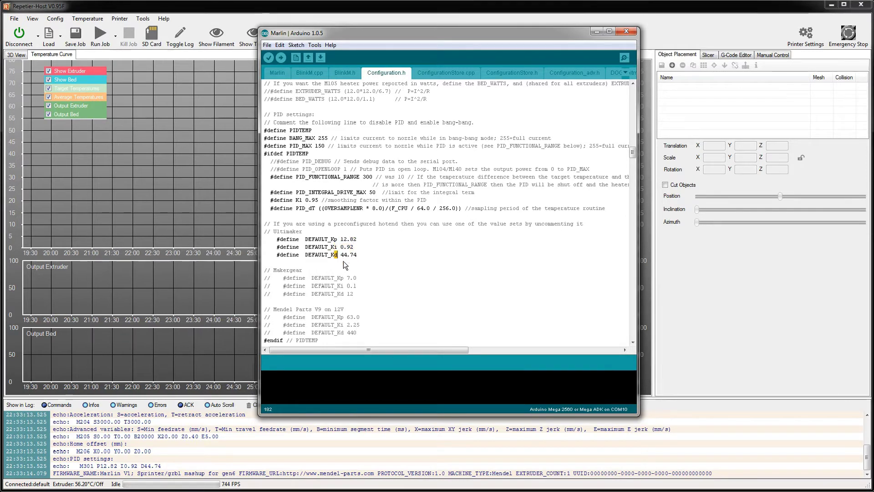
drag(340, 255, 349, 255)
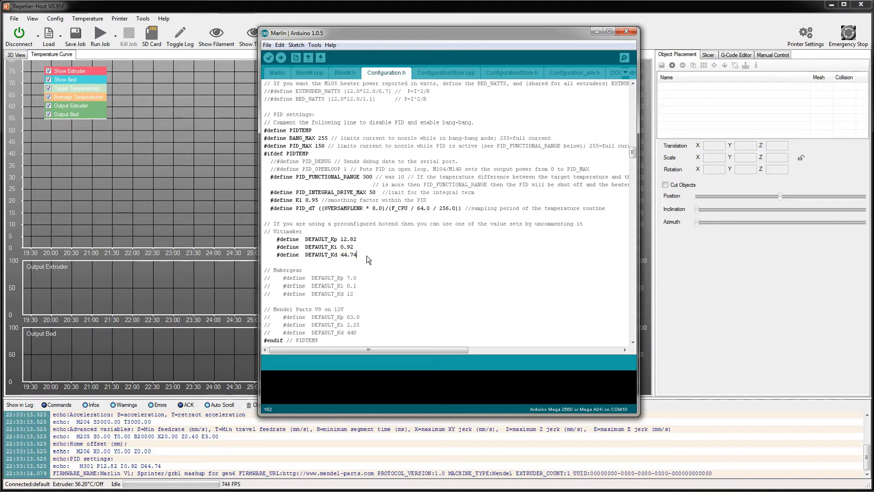
drag(361, 255, 269, 241)
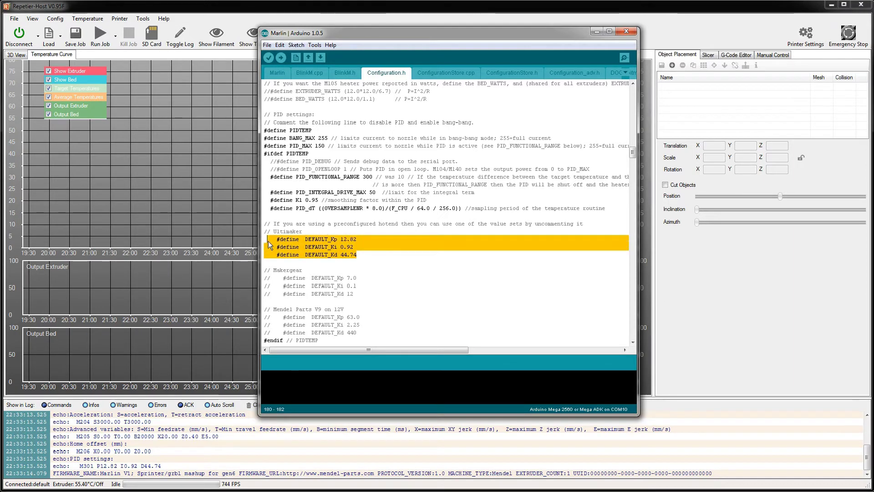
click(367, 257)
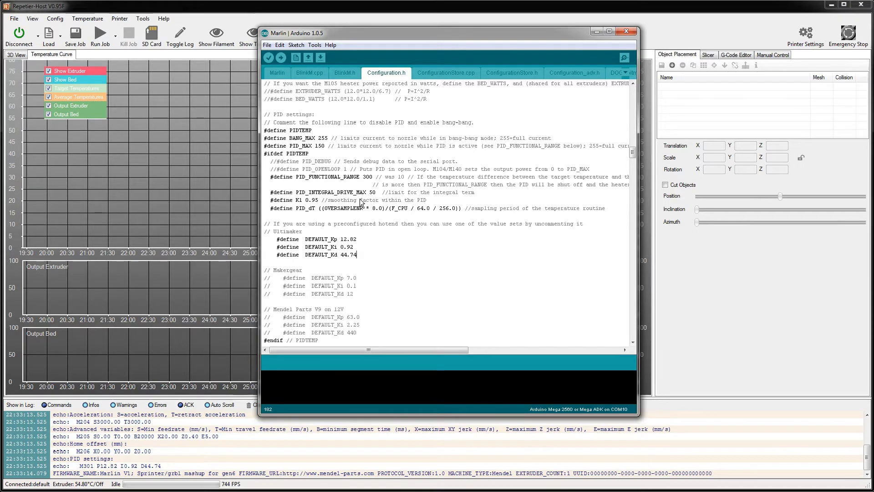
click(641, 297)
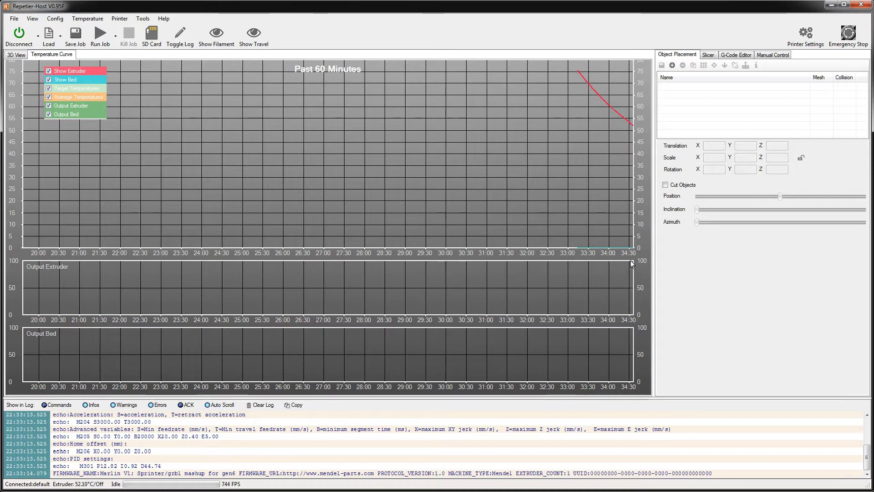
- Examine the PID_MAX definition in Marlin's Configuration.h and compare it with the temperature curve in Repetier-Host
key(alt+Tab)
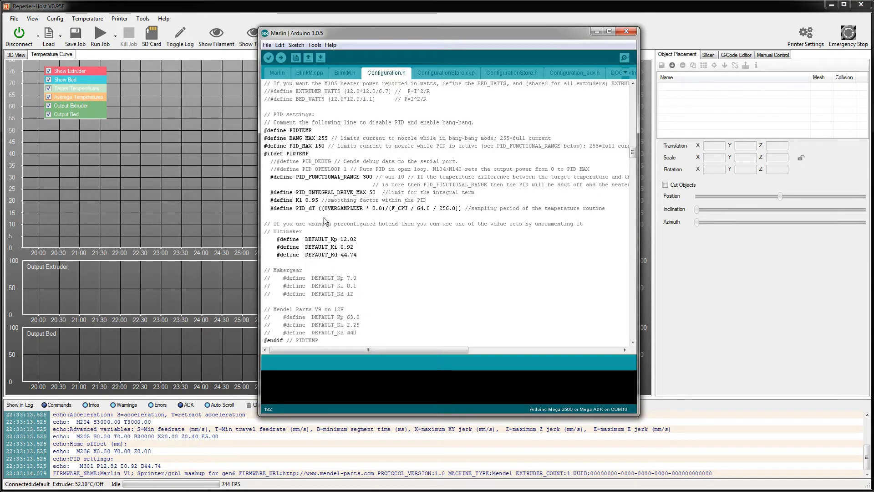
double_click(308, 146)
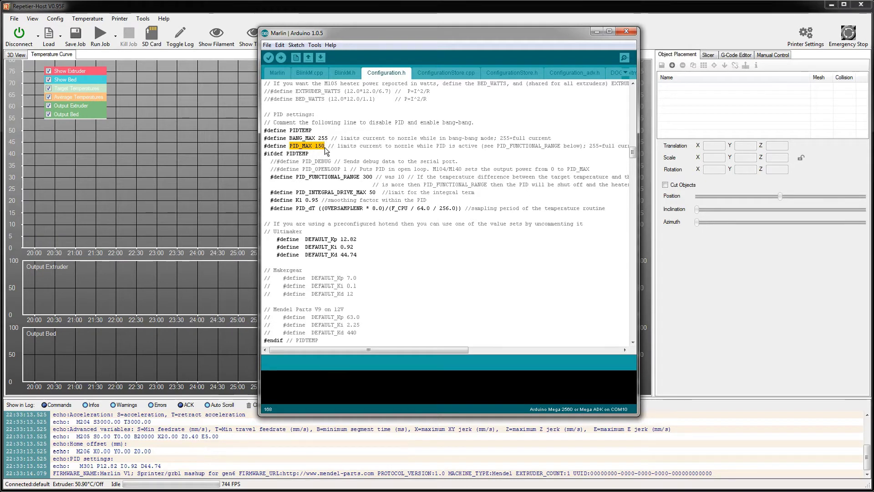
click(373, 9)
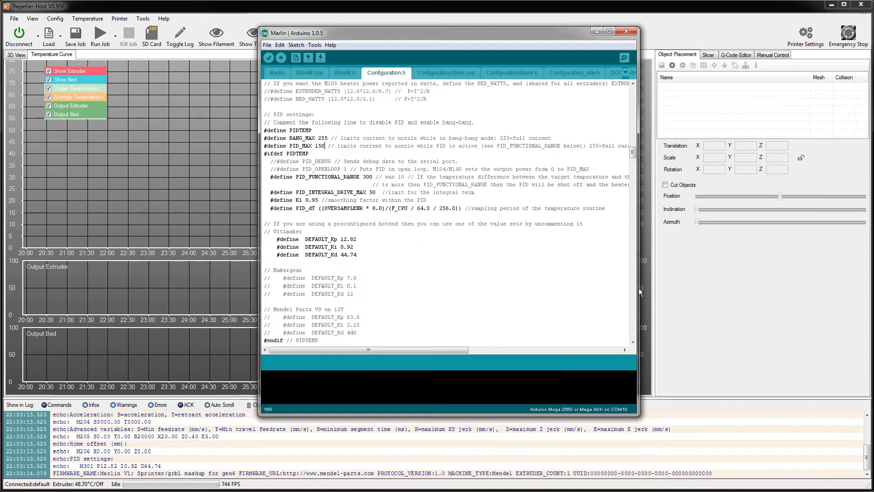
key(alt+Tab)
click(430, 237)
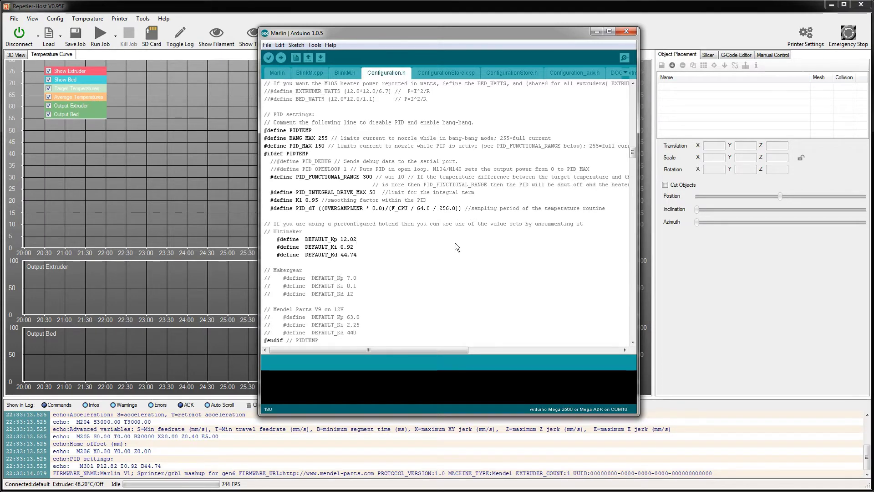
key(alt+Tab)
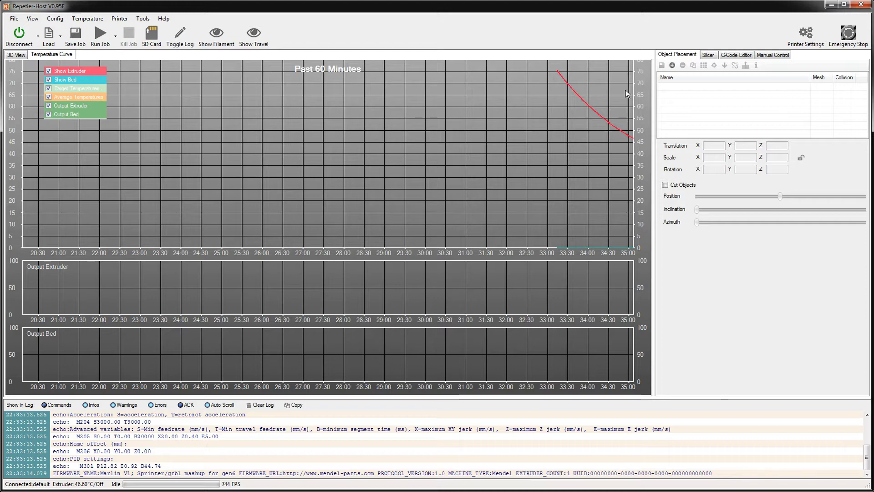
key(alt+Tab)
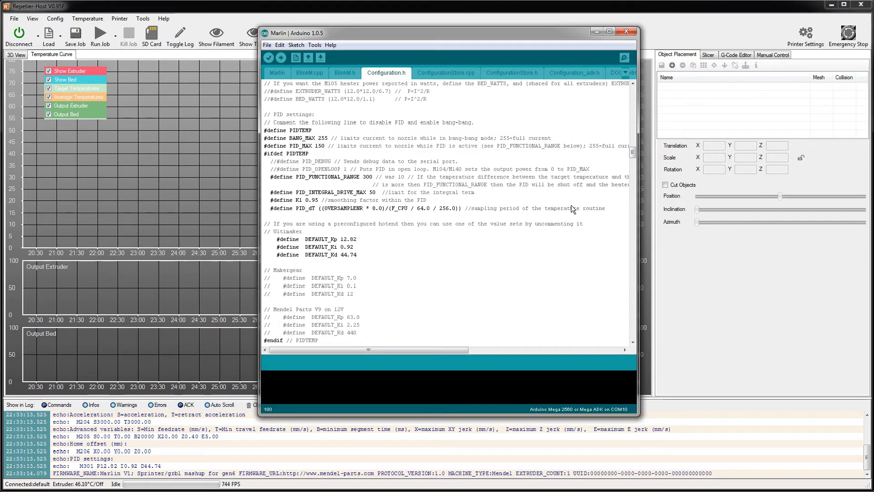
click(460, 272)
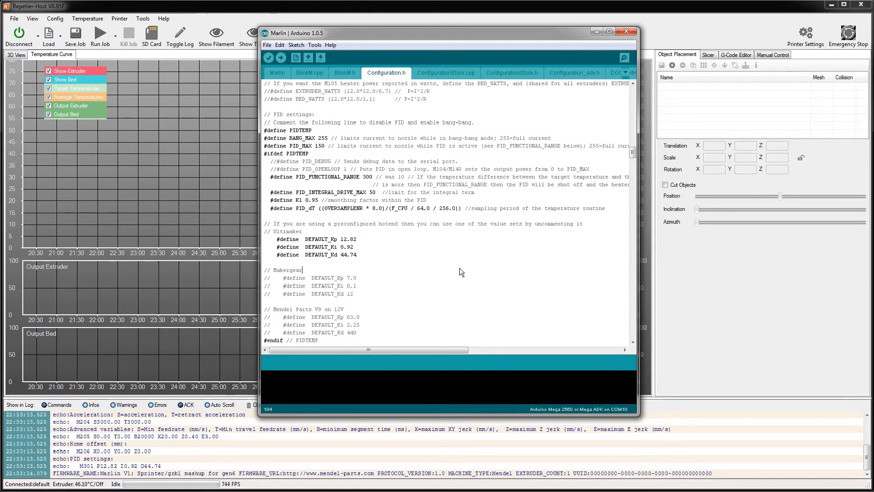
click(408, 262)
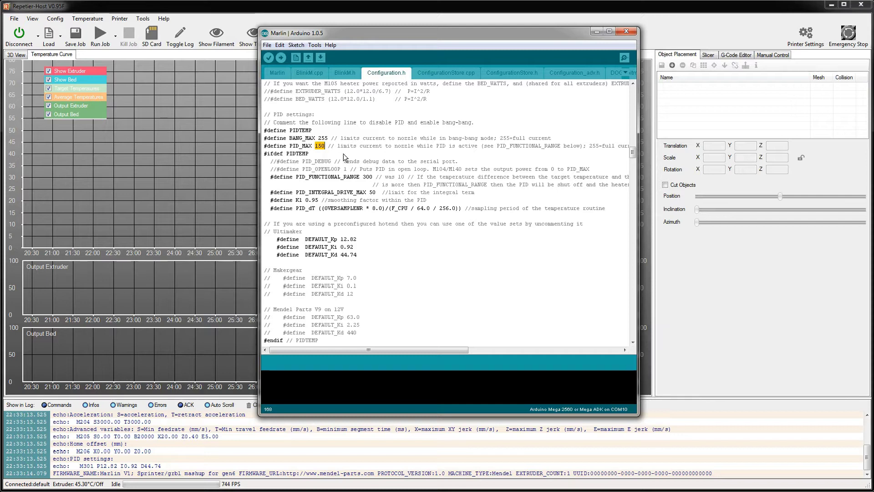
click(400, 234)
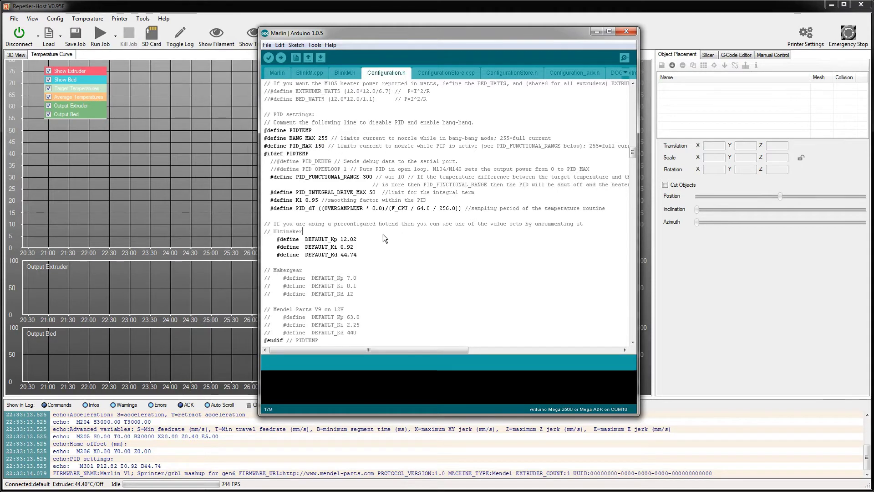
- Examine the PID_INTEGRAL_DRIVE_MAX definition and its comment in the PID settings of Configuration.h
scroll(358, 236, down, 1)
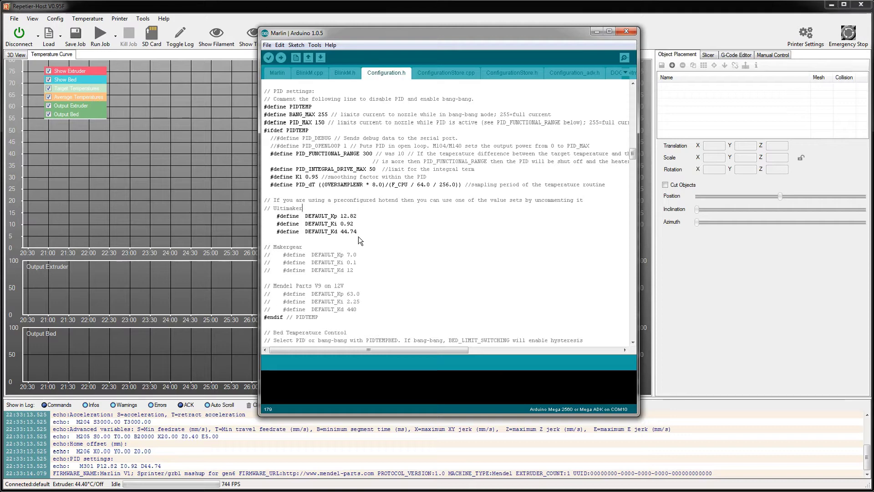
drag(296, 169, 367, 173)
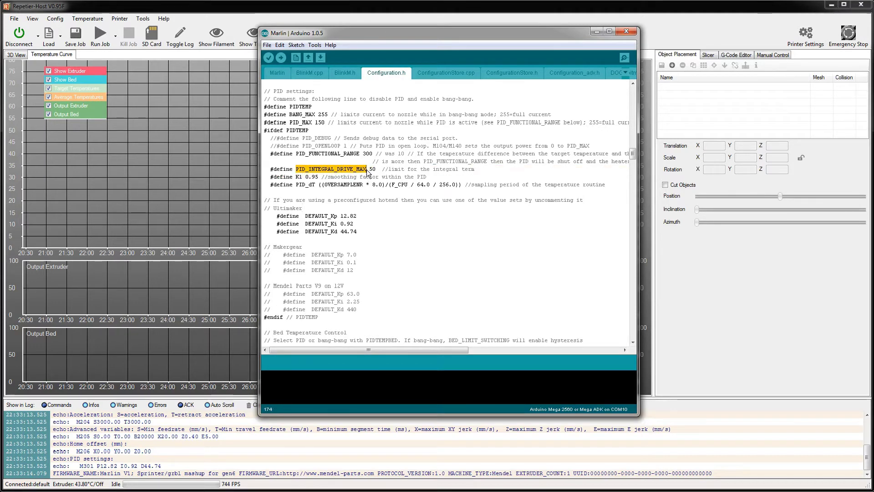
click(397, 170)
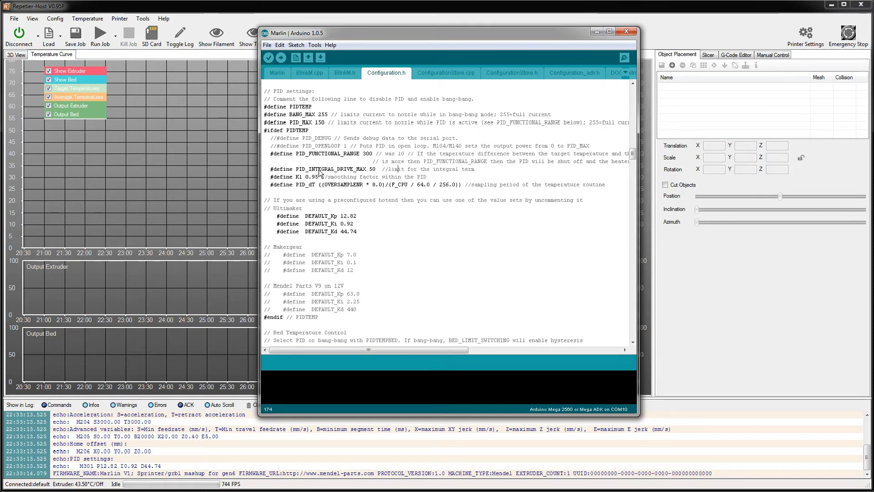
double_click(375, 169)
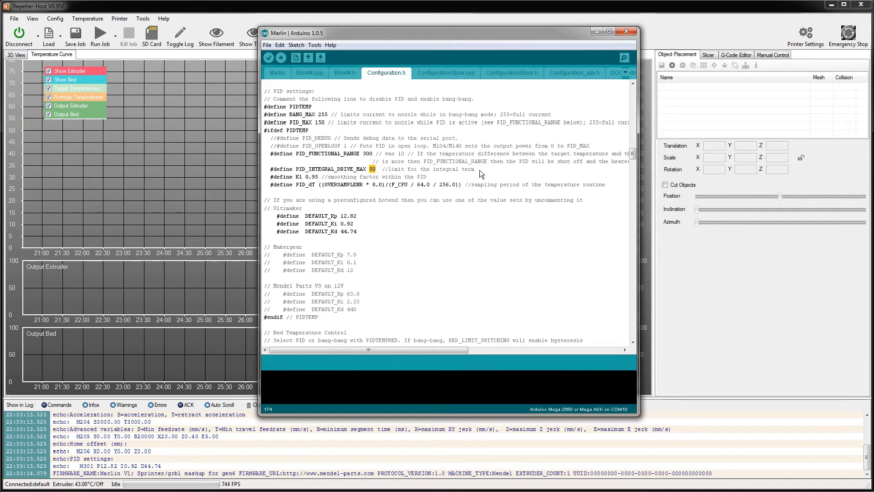
drag(387, 170, 495, 172)
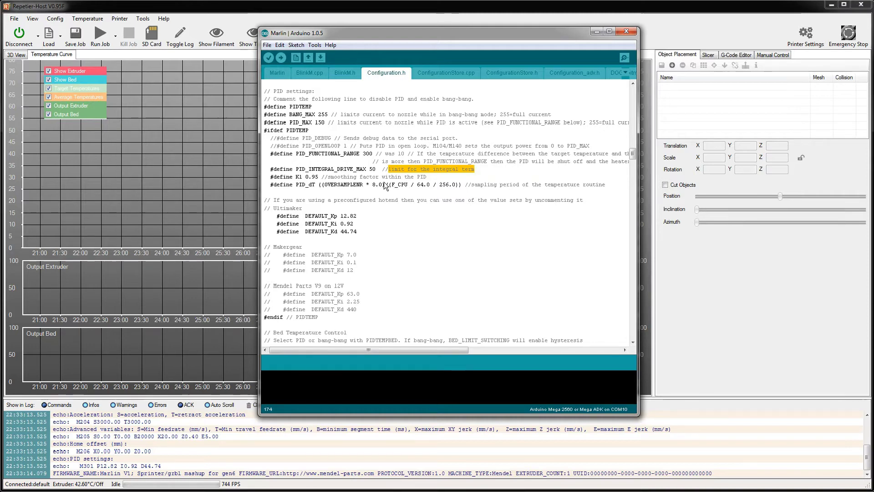
click(446, 237)
scroll(448, 257, down, 3)
scroll(449, 260, up, 5)
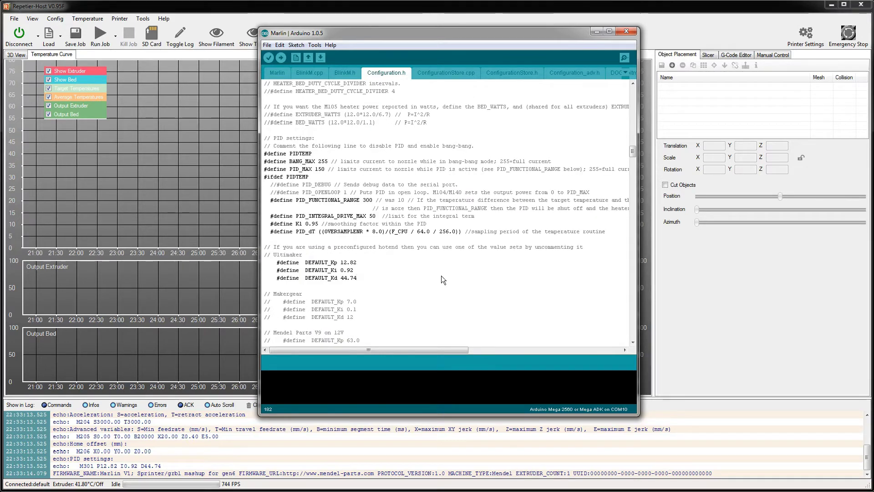
- Switch to Repetier-Host and enter the manual G-code command M303 E0 S100 without sending it
click(711, 267)
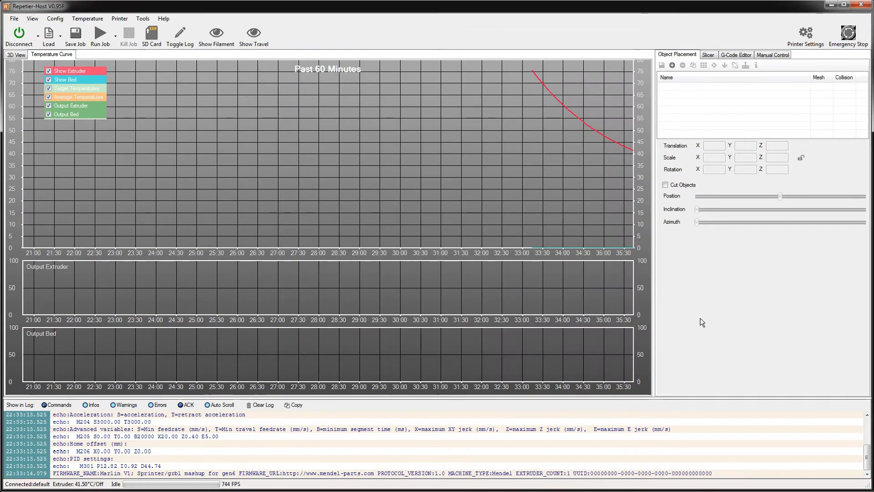
click(776, 56)
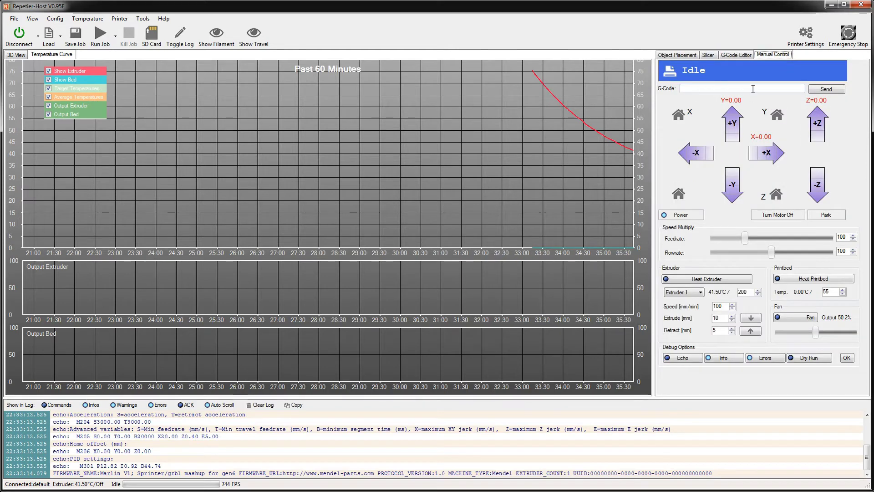
click(753, 89)
text(M303 )
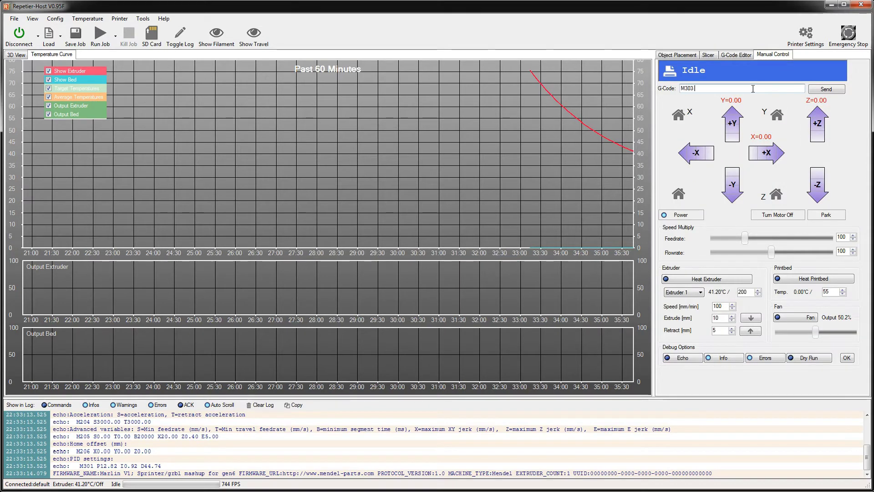
text(E0 S)
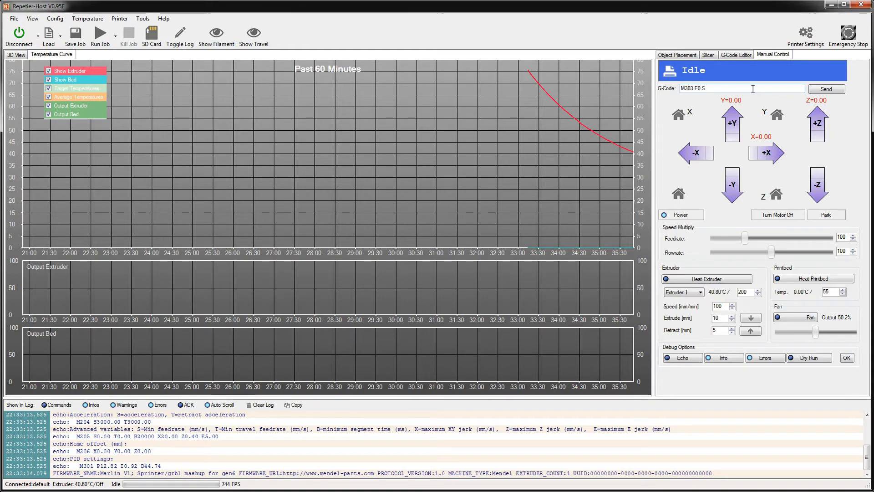
text(170)
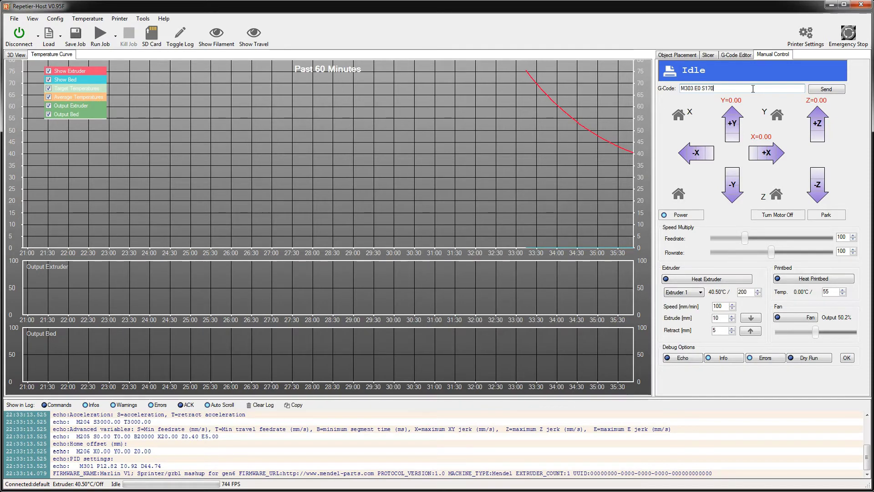
key(BackSpace)
key(BackSpace)
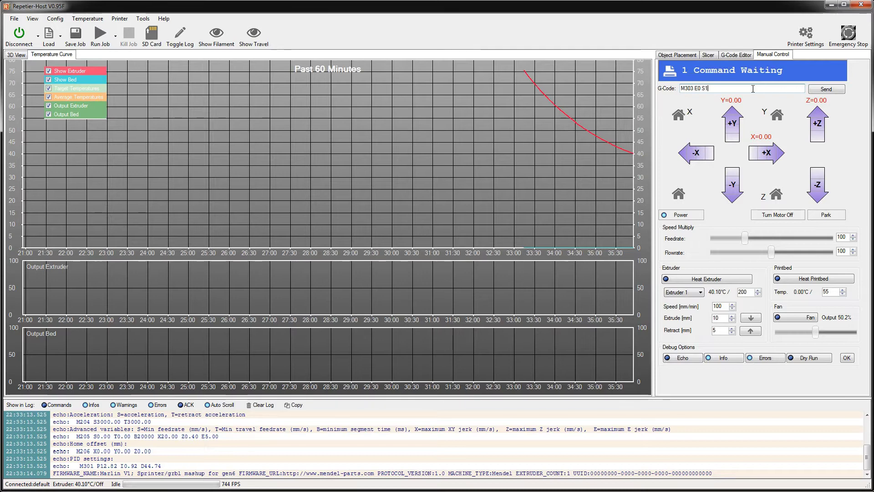
text(00)
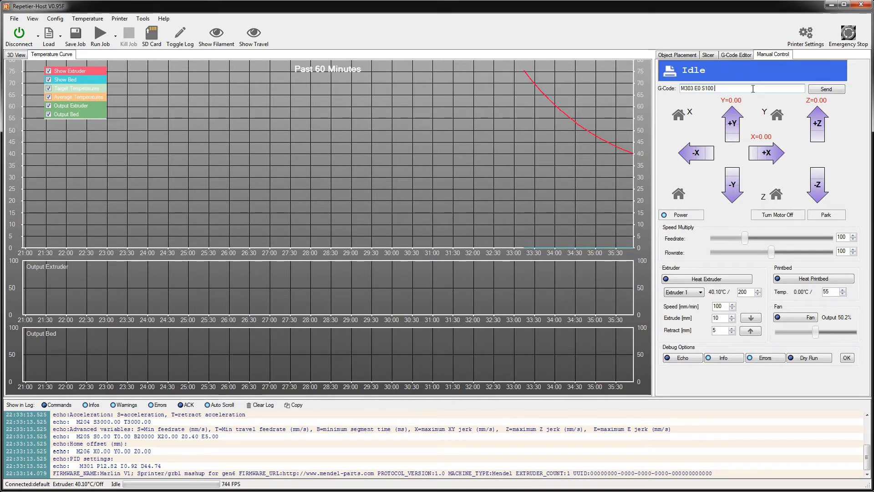
text( C)
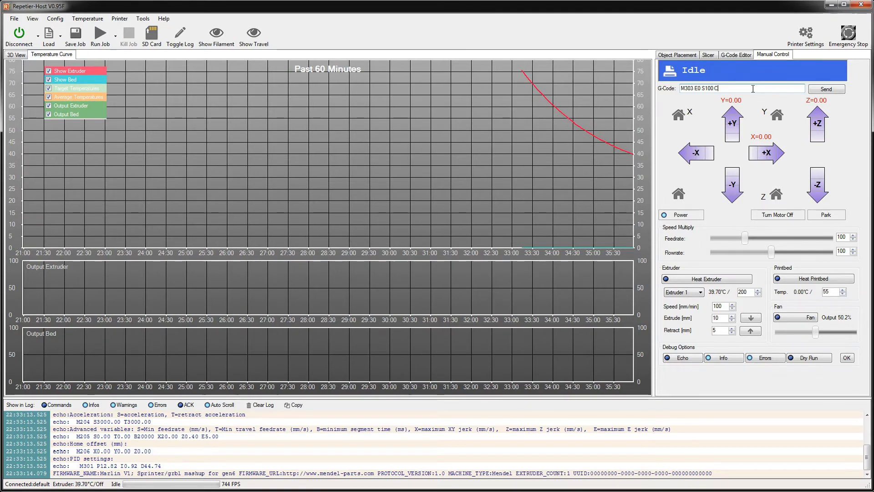
text(8)
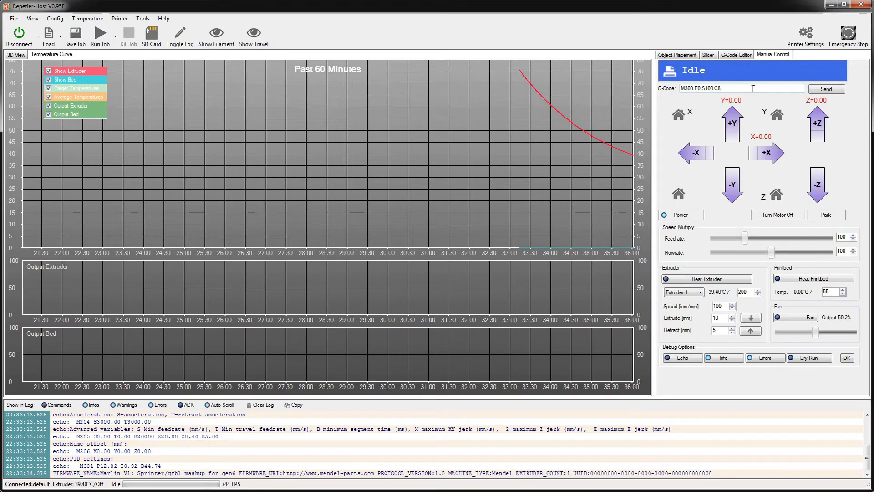
key(BackSpace)
key(BackSpace)
key(BackSpace)
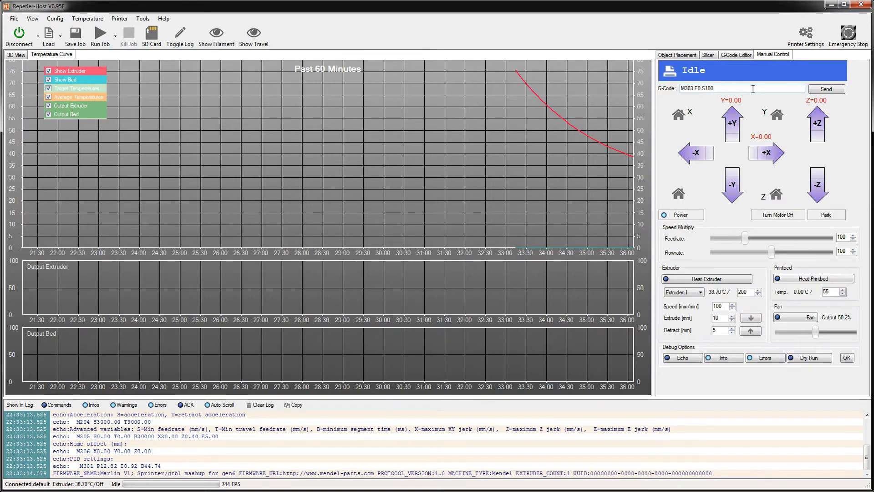
- Send the M303 E0 S100 command to start the extruder's PID autotune
key(Return)
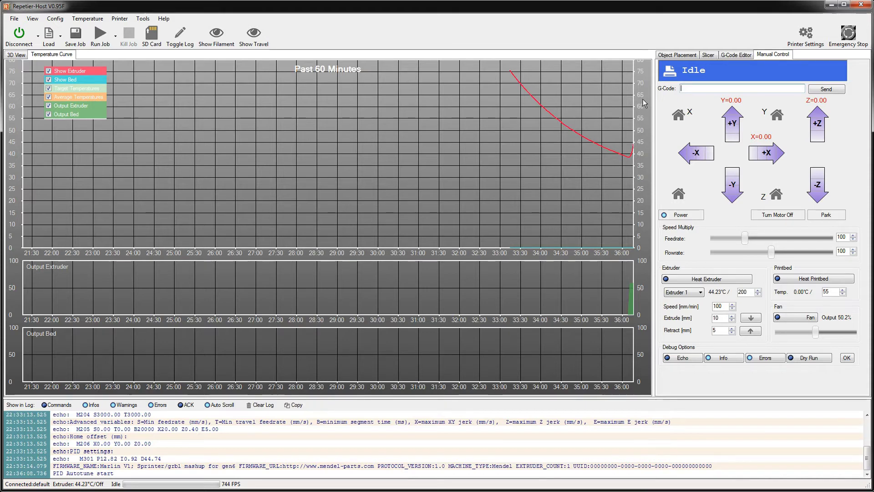
- Look through the autotune output in the log and enlarge the log area to show all its cycles
click(77, 474)
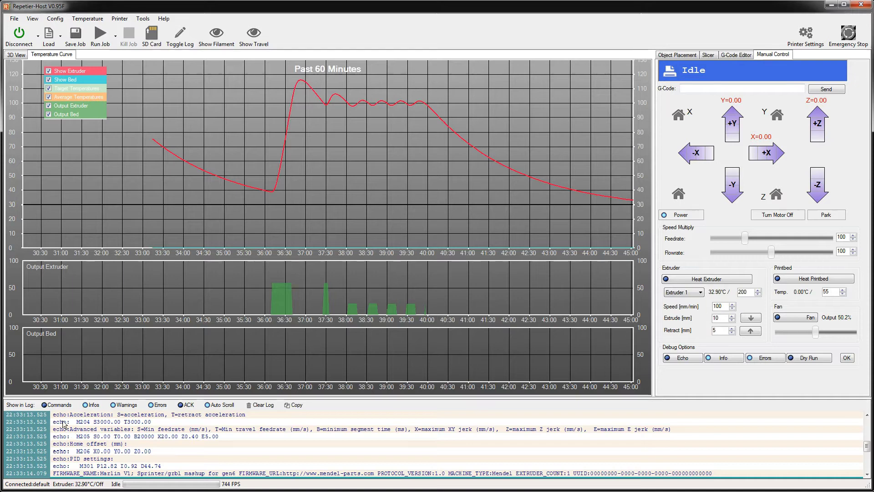
scroll(94, 450, up, 1)
click(128, 433)
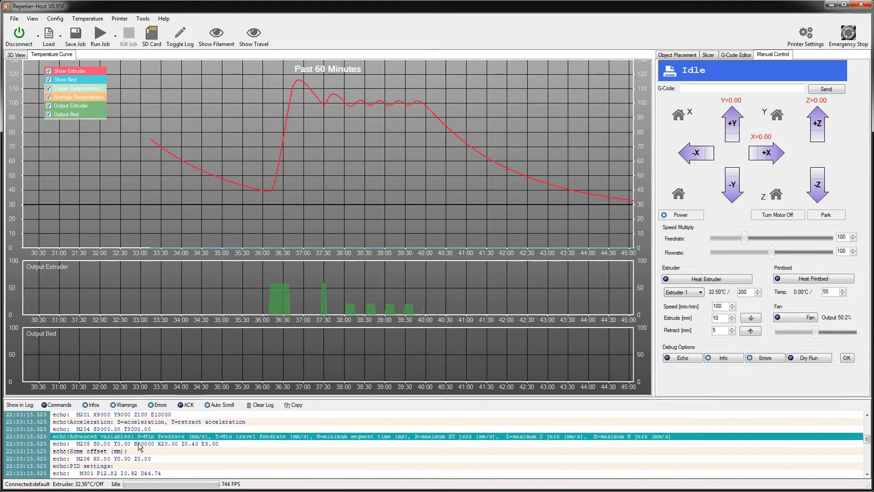
scroll(140, 451, down, 5)
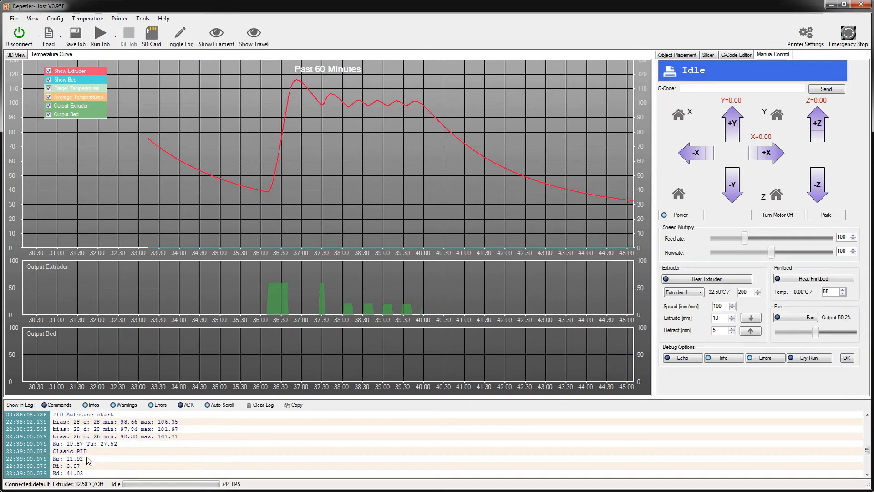
scroll(95, 437, down, 5)
drag(160, 303, 156, 213)
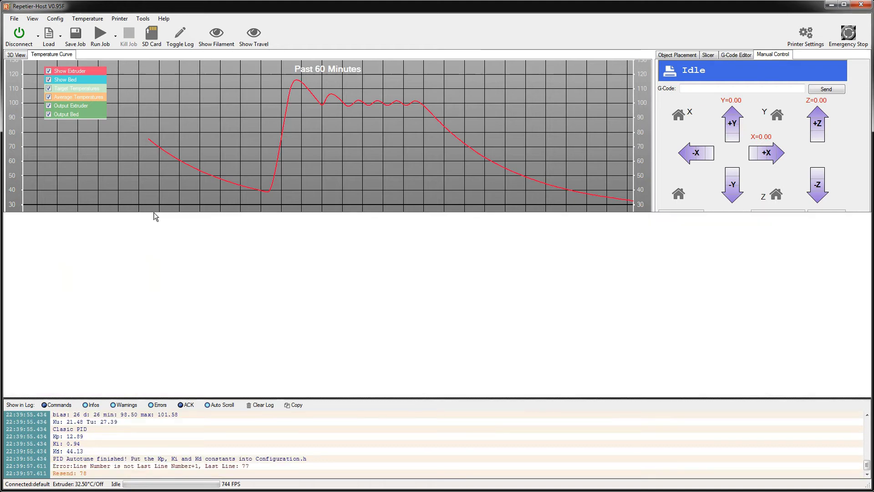
click(111, 369)
scroll(111, 373, up, 5)
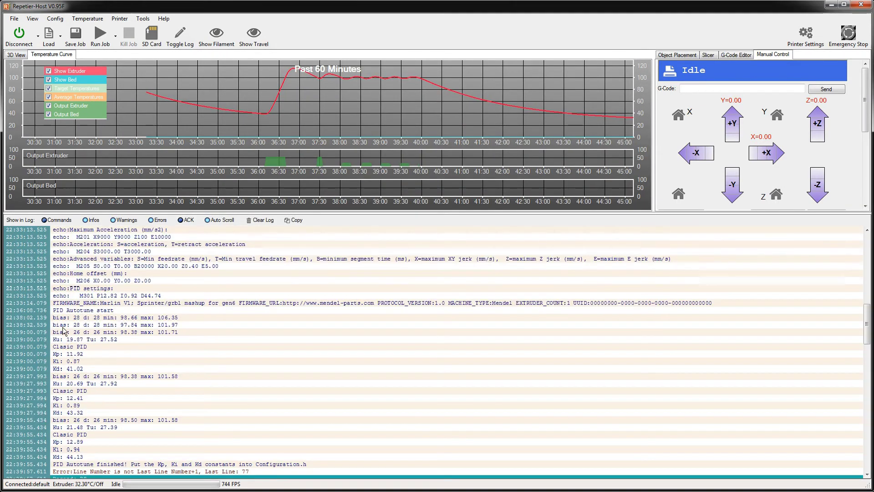
- Examine the bias, Ku/Tu and Kp, Ki, Kd lines of each autotune cycle in the log, including the final set
drag(136, 317, 191, 333)
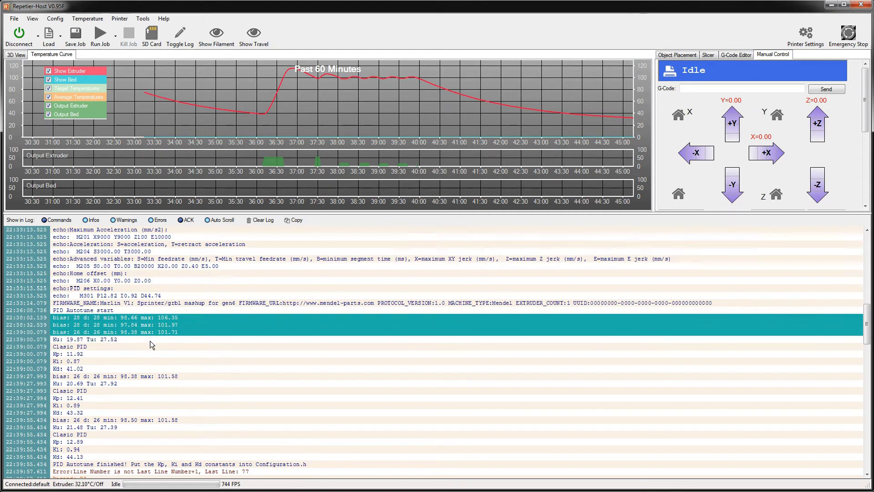
click(124, 341)
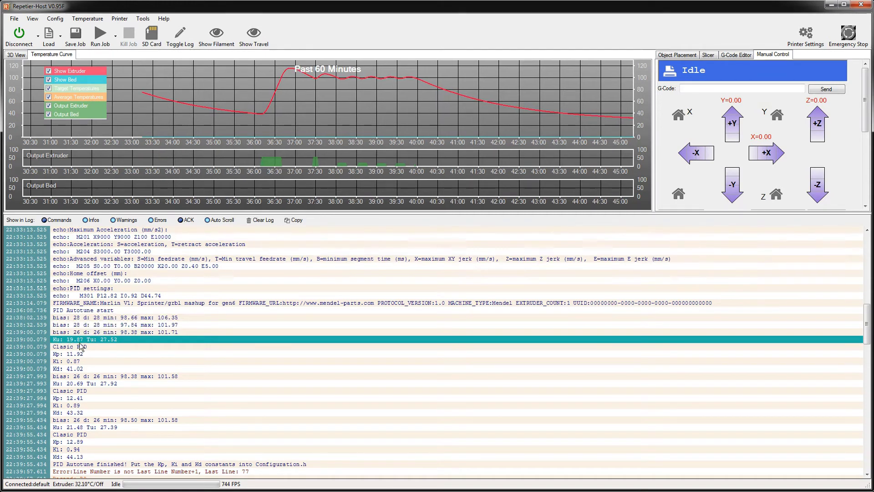
drag(95, 354, 96, 369)
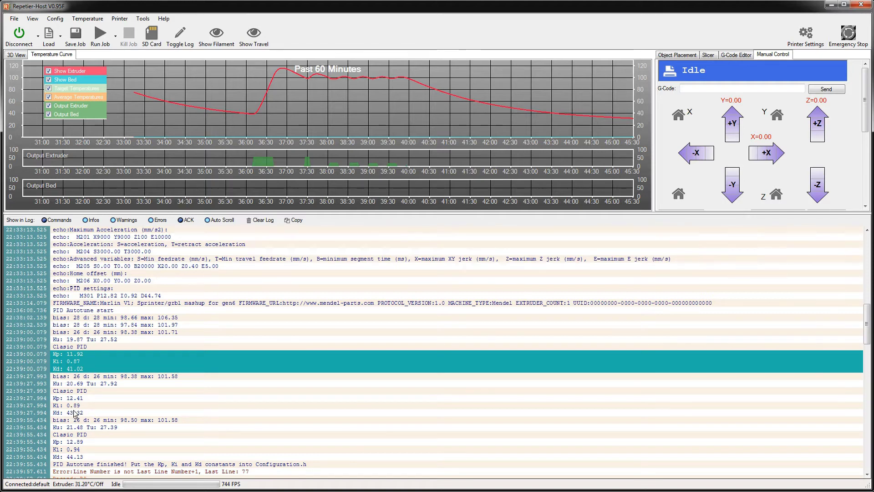
click(107, 442)
scroll(119, 454, down, 6)
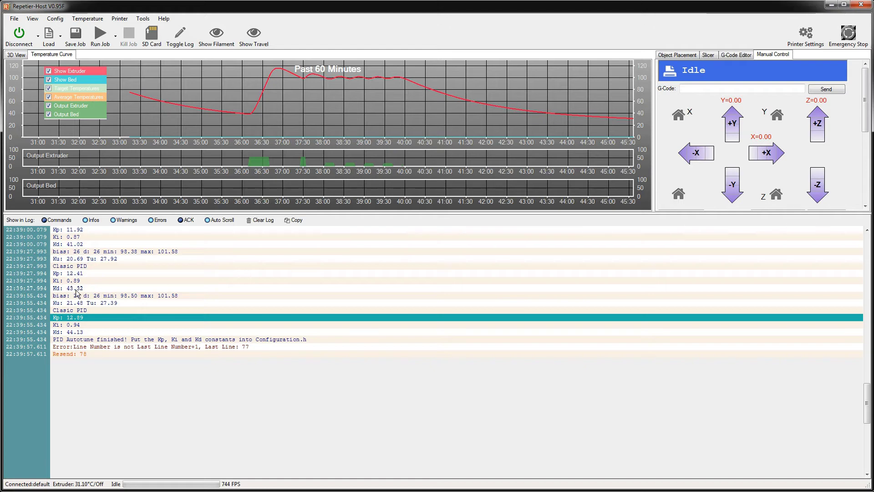
shift+click(77, 333)
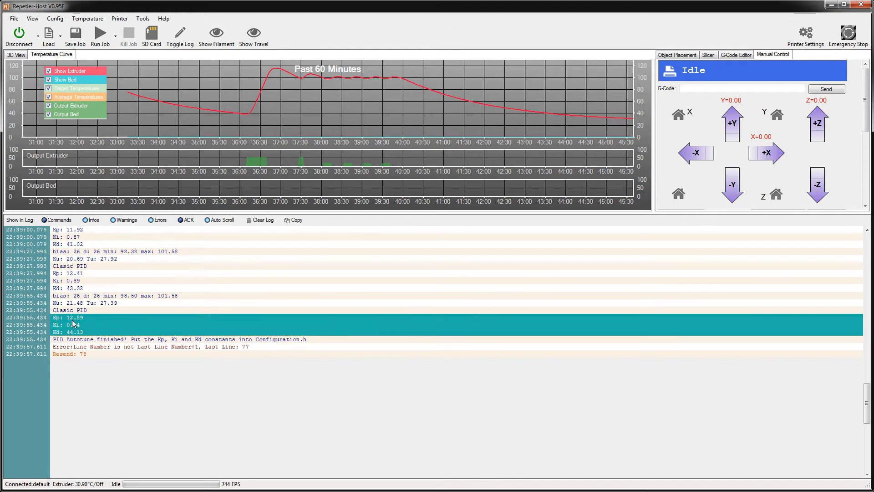
scroll(209, 406, up, 6)
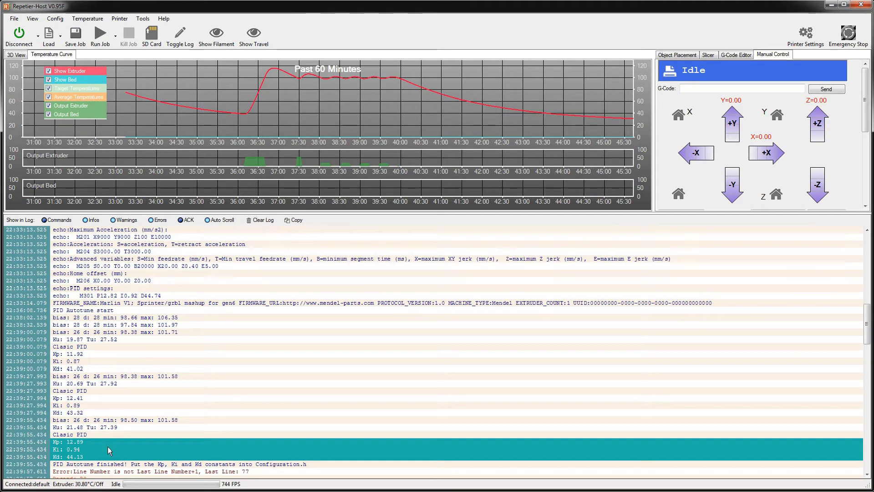
- Switch to the Marlin sketch in Arduino and compare the Ultimaker DEFAULT_Kp, DEFAULT_Ki and DEFAULT_Kd lines with the autotune results
click(686, 88)
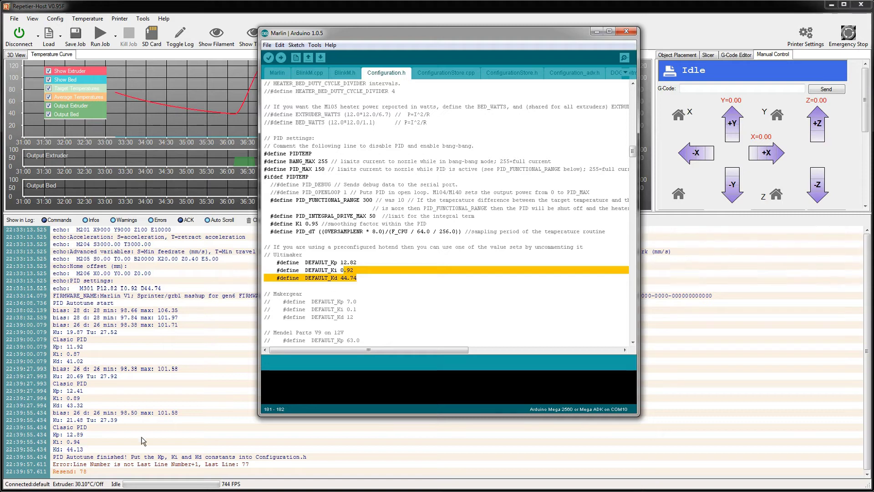
drag(364, 278, 266, 264)
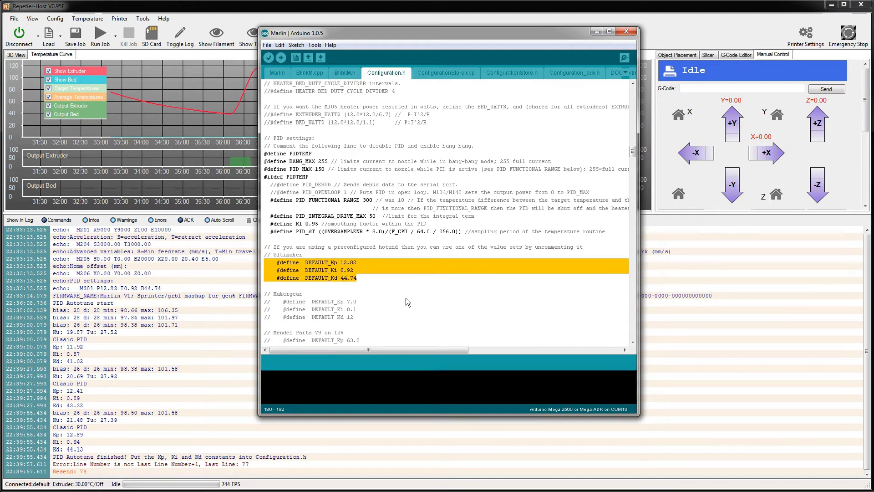
click(288, 7)
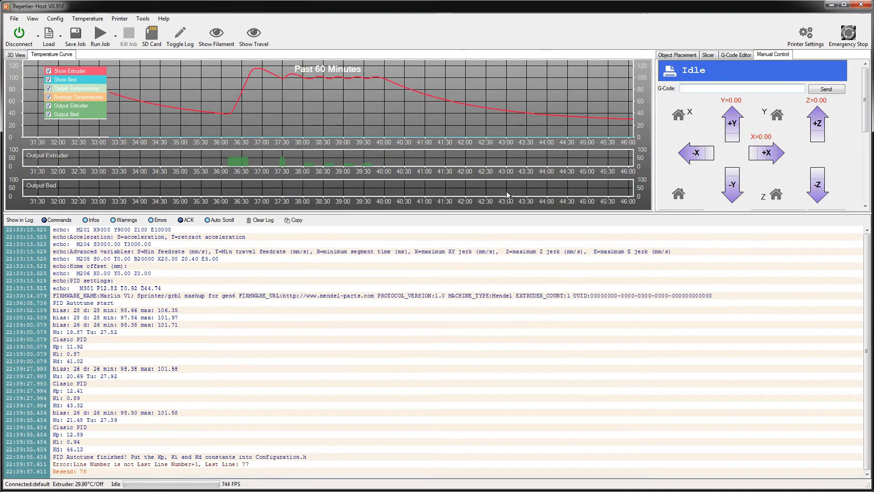
- Shrink the log area to enlarge the temperature curve and review the last autotune cycle in the log
drag(591, 214, 576, 404)
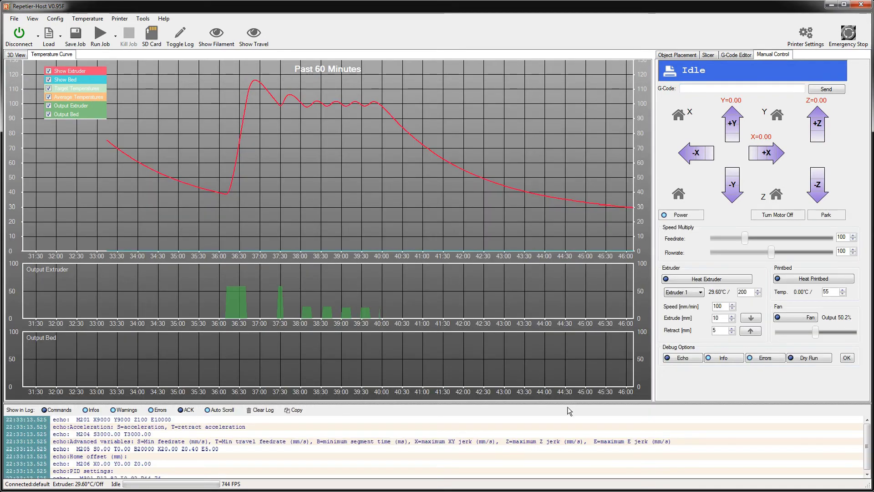
scroll(266, 468, down, 15)
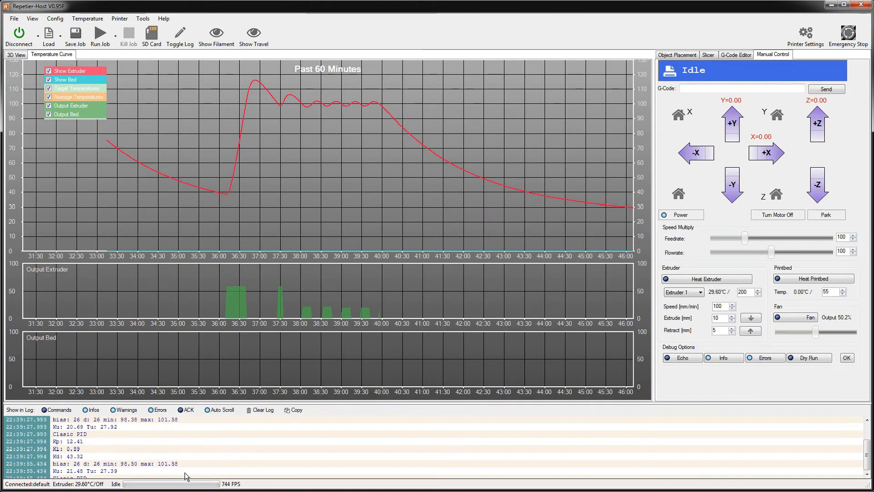
scroll(64, 465, up, 2)
click(70, 442)
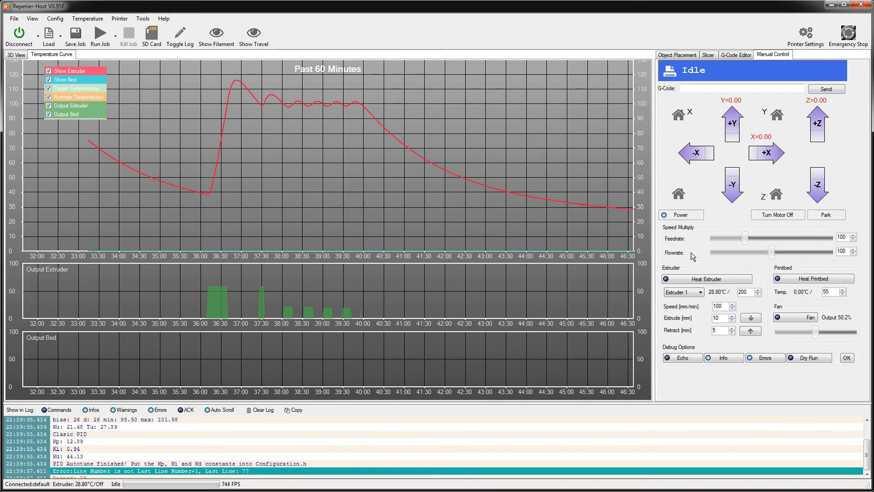
- Set the extruder's target temperature to 180 °C and start heating it
double_click(742, 292)
text(180)
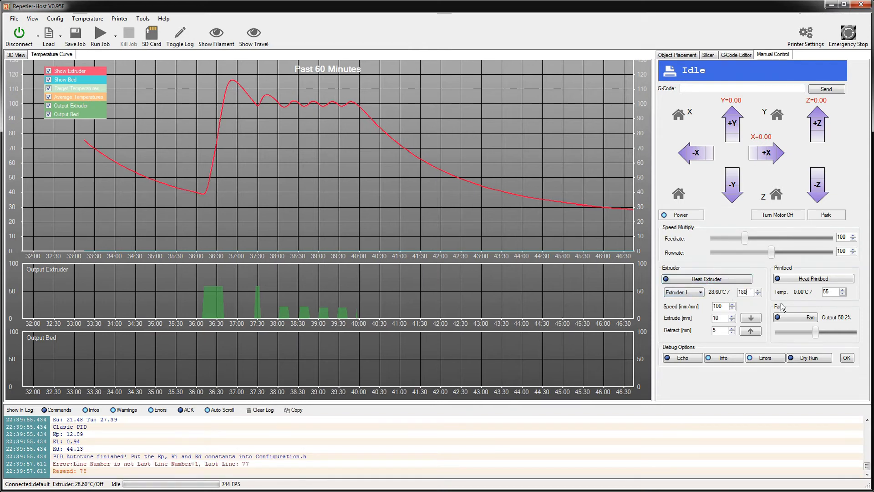
click(706, 278)
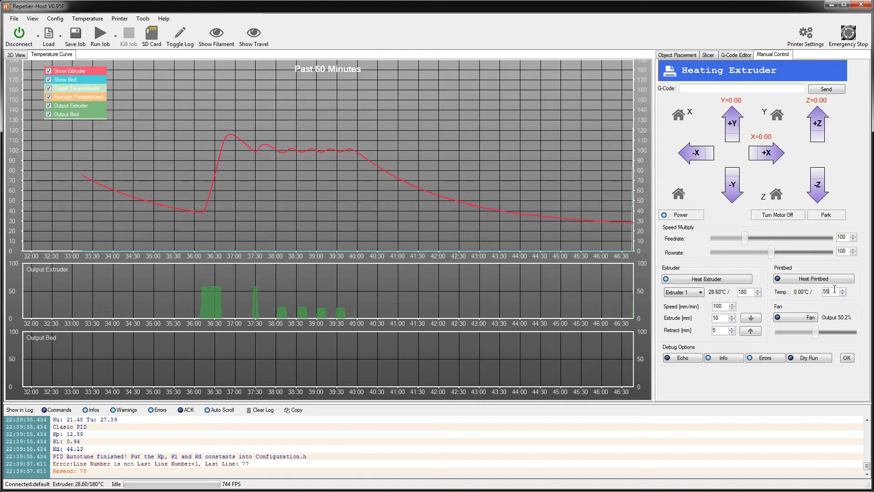